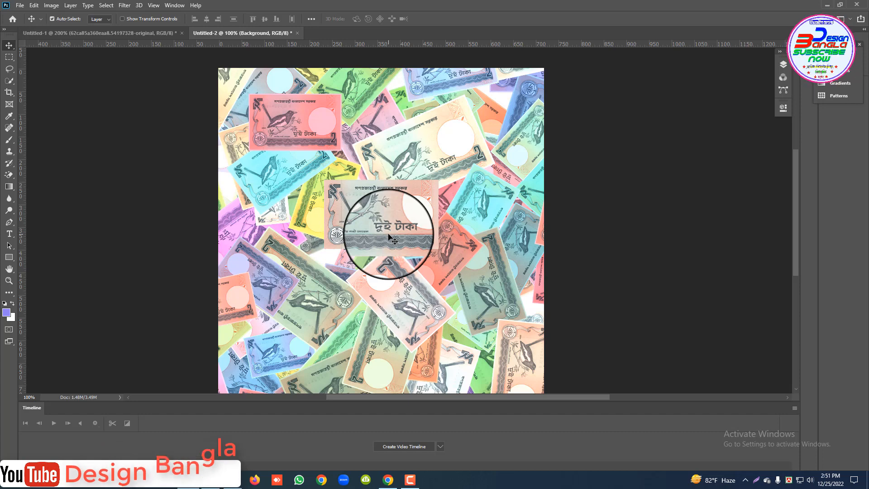
{"action": "left_click_drag", "start_coordinate": [390, 237], "coordinate": [343, 211]}
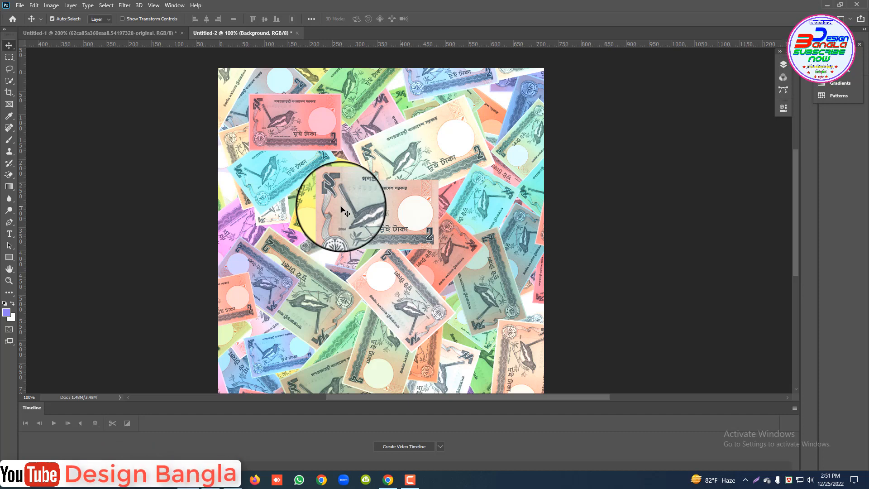
{"action": "left_click_drag", "start_coordinate": [343, 211], "coordinate": [612, 127]}
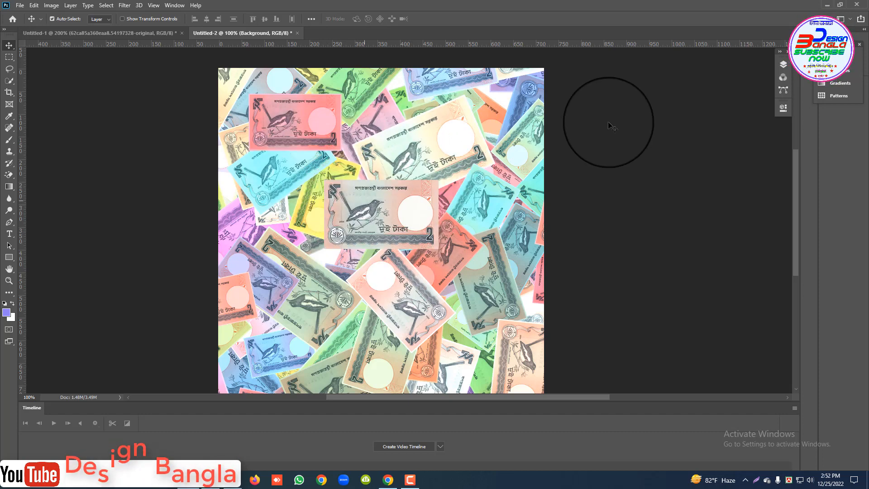
Step: View the two-taka banknote image from the desktop, and examine the finished multicoloured banknote pattern in Pattern.jpg up close
{"action": "left_click", "coordinate": [829, 7]}
{"action": "left_click", "coordinate": [188, 222]}
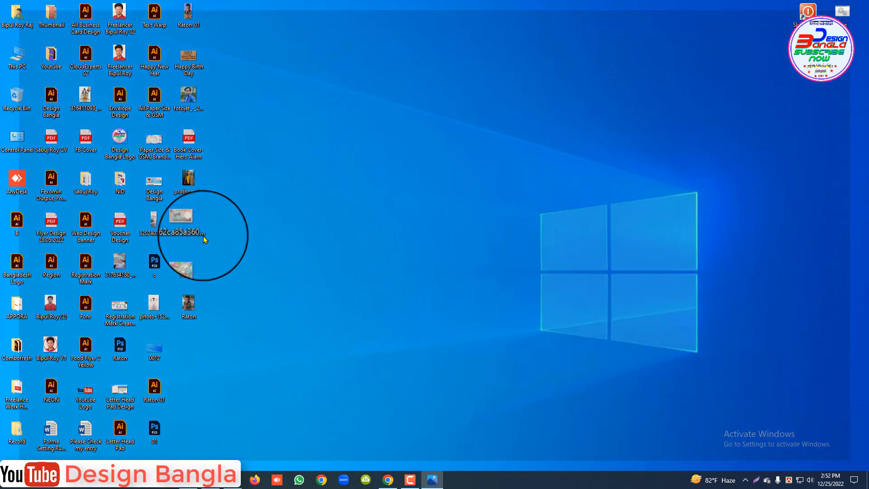
{"action": "double_click", "coordinate": [200, 232]}
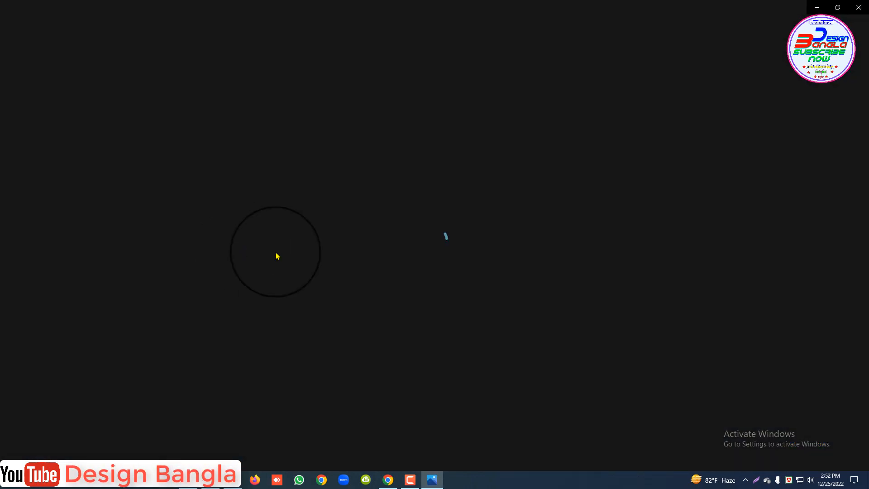
{"action": "left_click", "coordinate": [857, 11]}
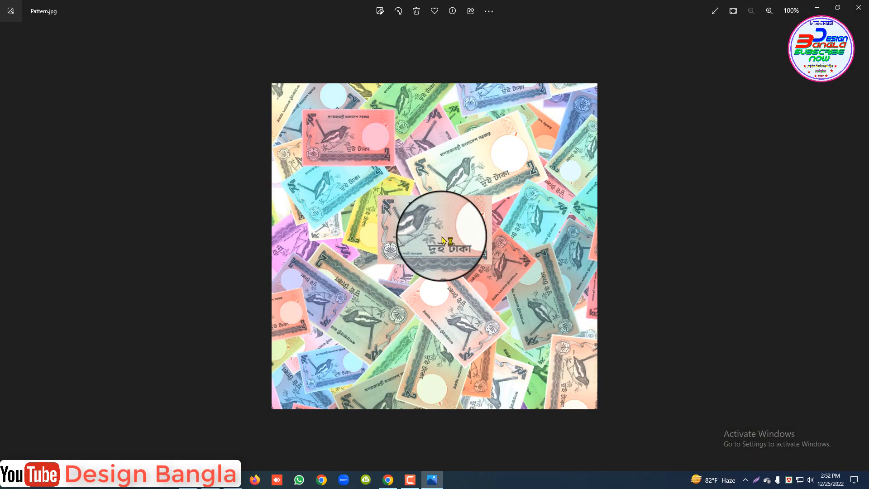
{"action": "double_click", "coordinate": [432, 222]}
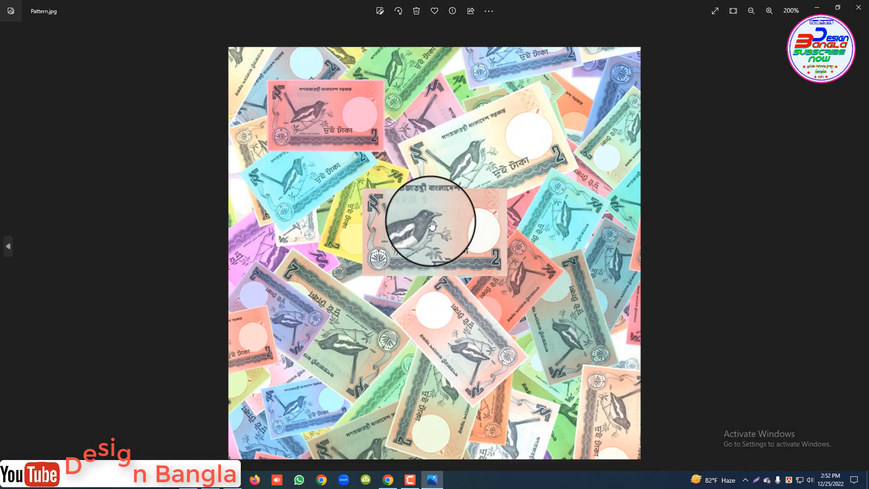
{"action": "left_click_drag", "start_coordinate": [479, 194], "coordinate": [391, 308]}
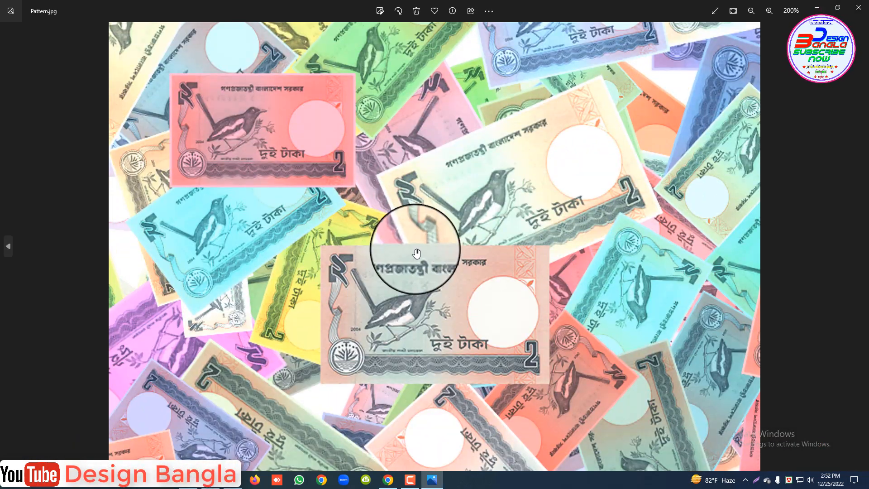
{"action": "left_click_drag", "start_coordinate": [435, 336], "coordinate": [448, 278]}
{"action": "left_click", "coordinate": [860, 3]}
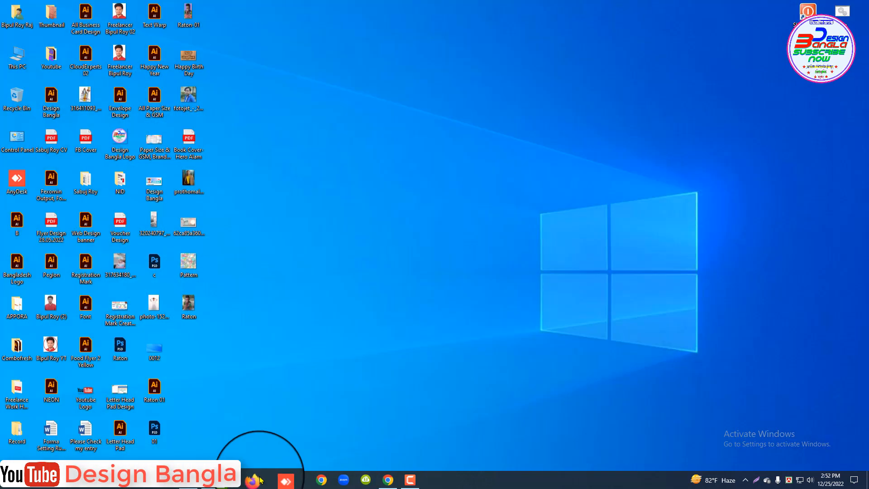
Step: Return to Photoshop and view the whole pattern in Untitled-2, and bring up the single banknote in Untitled-1
{"action": "left_click", "coordinate": [192, 478]}
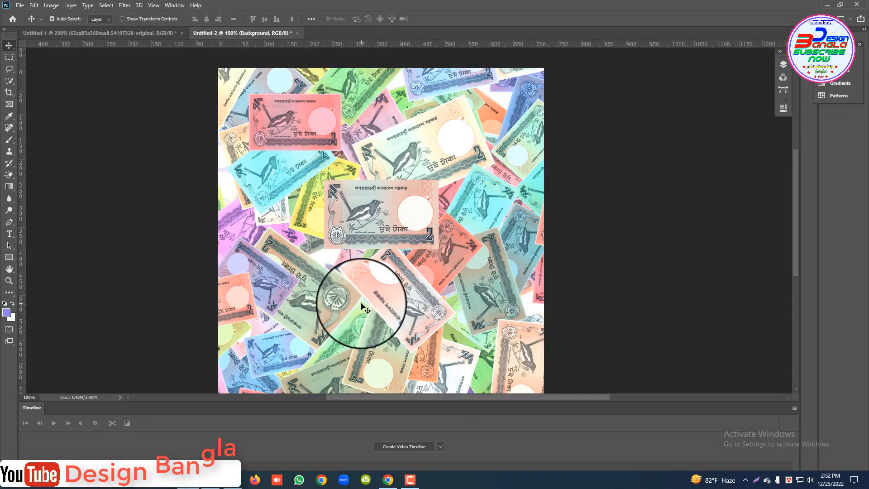
{"action": "left_click", "coordinate": [401, 191], "text": "ctrl+alt"}
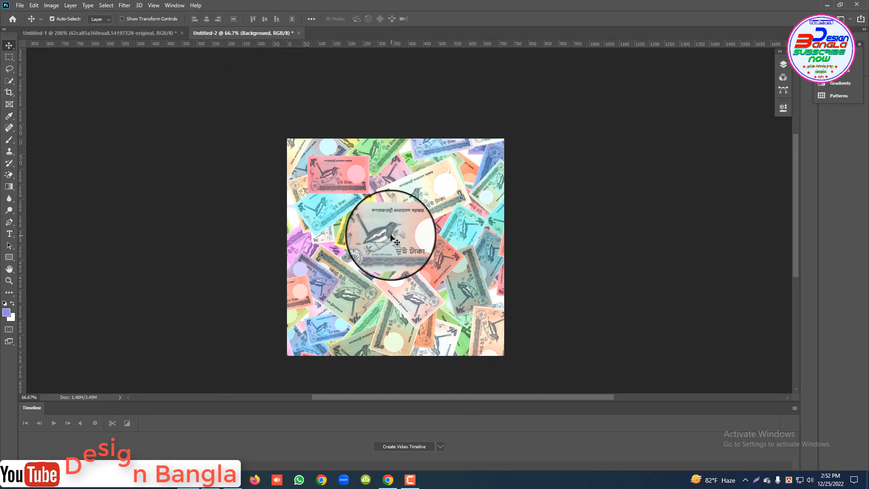
{"action": "left_click", "coordinate": [149, 33]}
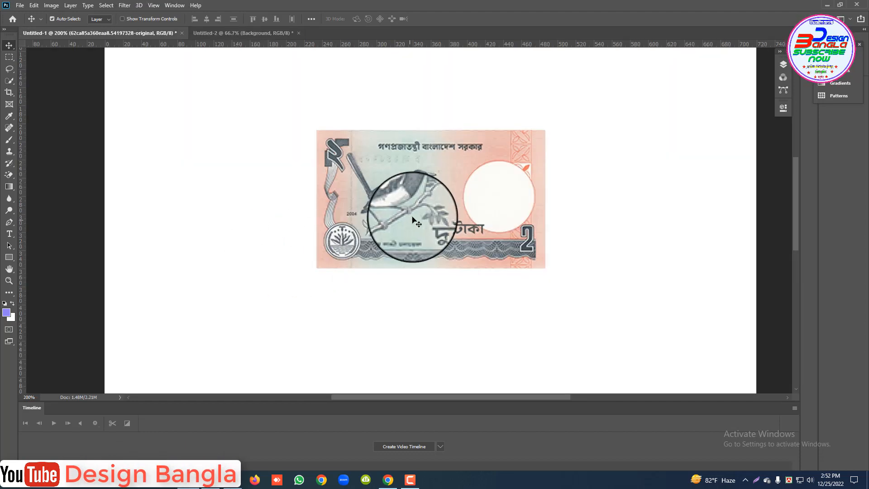
Step: Try repositioning the banknote on the Untitled-1 canvas, placing it in the upper middle
{"action": "left_click_drag", "start_coordinate": [413, 217], "coordinate": [294, 309]}
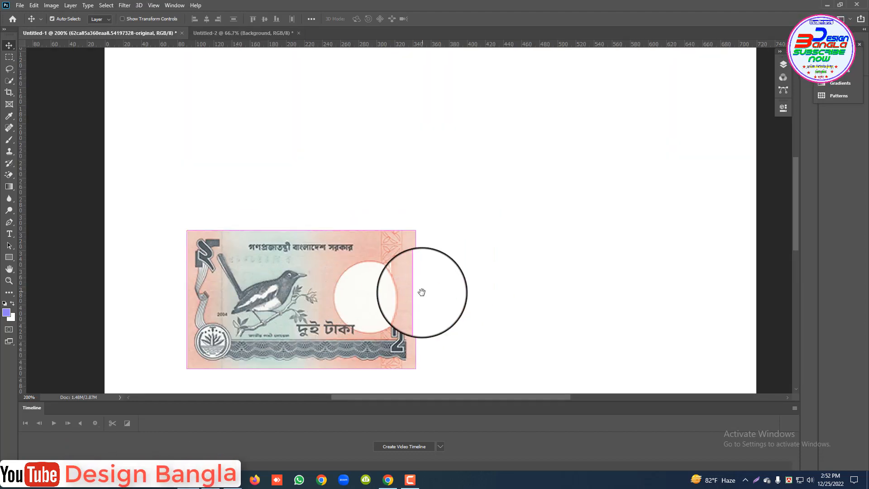
{"action": "left_click_drag", "start_coordinate": [422, 293], "coordinate": [447, 221]}
{"action": "left_click", "coordinate": [426, 201], "text": "ctrl+alt"}
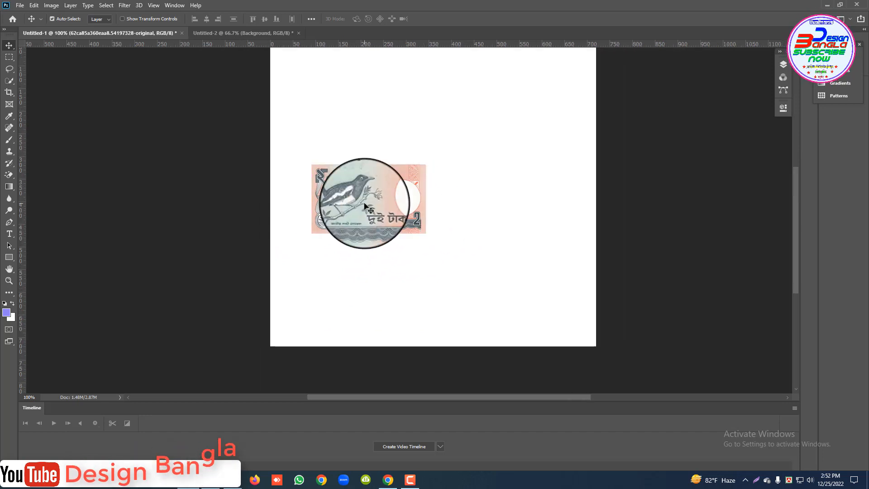
{"action": "left_click_drag", "start_coordinate": [365, 206], "coordinate": [533, 202]}
{"action": "left_click_drag", "start_coordinate": [378, 149], "coordinate": [409, 192]}
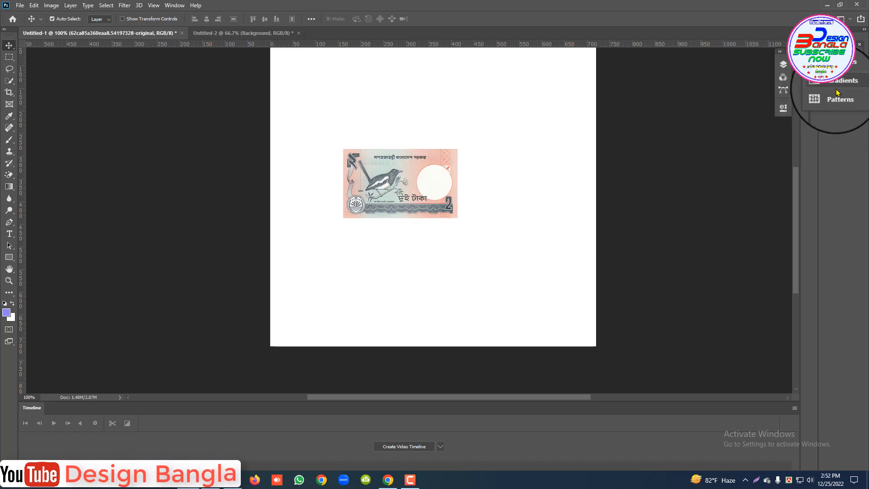
Step: Add an empty layer above the banknote and make the banknote layer active again
{"action": "left_click", "coordinate": [785, 66]}
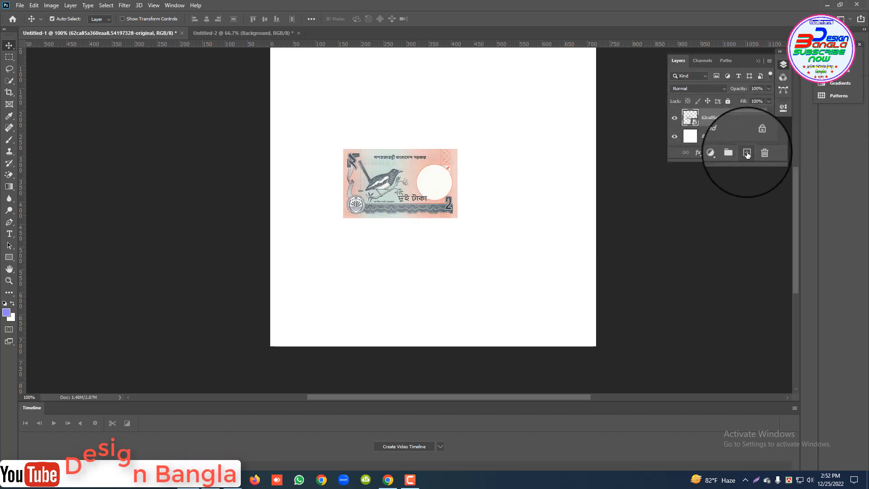
{"action": "left_click", "coordinate": [748, 155]}
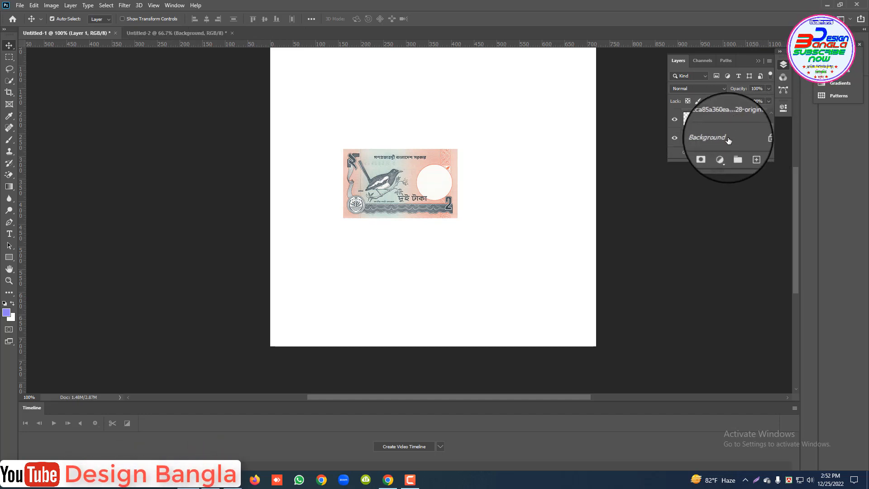
{"action": "scroll", "coordinate": [729, 138], "scroll_direction": "up", "scroll_amount": 1}
{"action": "left_click", "coordinate": [727, 136]}
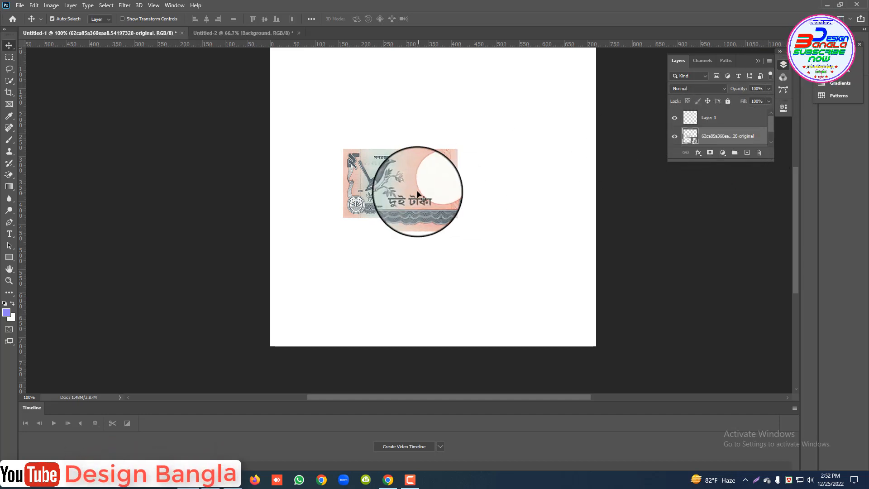
Step: Scatter overlapping duplicates of the banknote across the Untitled-1 canvas
{"action": "left_click_drag", "start_coordinate": [411, 190], "coordinate": [371, 168]}
{"action": "left_click_drag", "start_coordinate": [361, 166], "coordinate": [356, 108]}
{"action": "left_click_drag", "start_coordinate": [414, 118], "coordinate": [431, 250]}
{"action": "left_click_drag", "start_coordinate": [418, 251], "coordinate": [521, 265]}
{"action": "left_click_drag", "start_coordinate": [532, 276], "coordinate": [539, 100]}
{"action": "left_click_drag", "start_coordinate": [531, 107], "coordinate": [417, 143]}
{"action": "left_click_drag", "start_coordinate": [428, 145], "coordinate": [537, 226]}
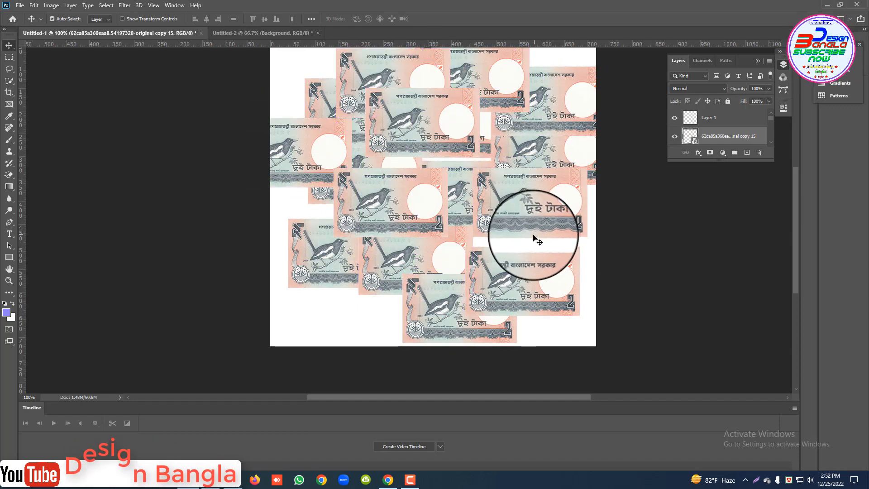
Step: Close the Untitled-1 and Untitled-2 documents without saving their changes
{"action": "left_click", "coordinate": [461, 207], "text": "ctrl+alt"}
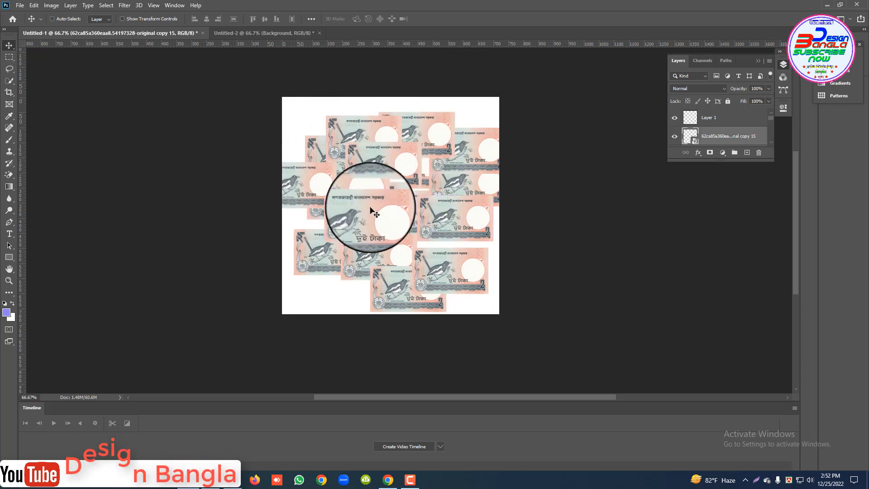
{"action": "key", "text": "ctrl+w"}
{"action": "left_click", "coordinate": [423, 177]}
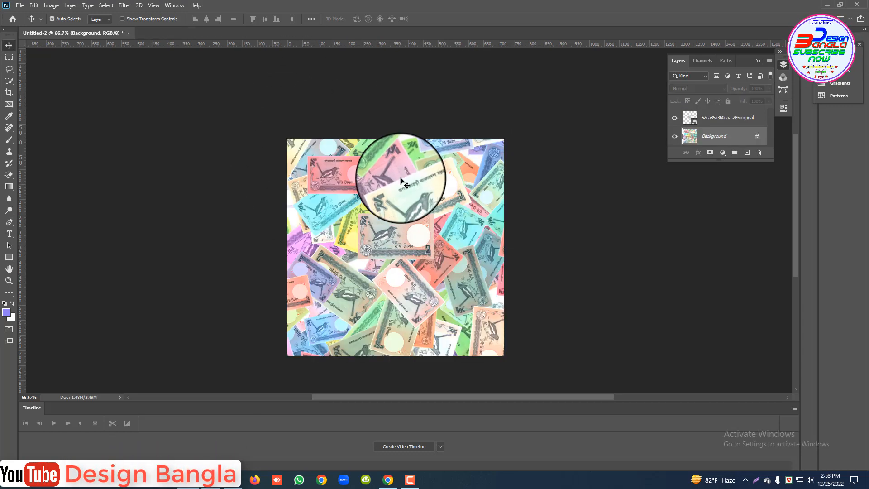
{"action": "key", "text": "ctrl+w"}
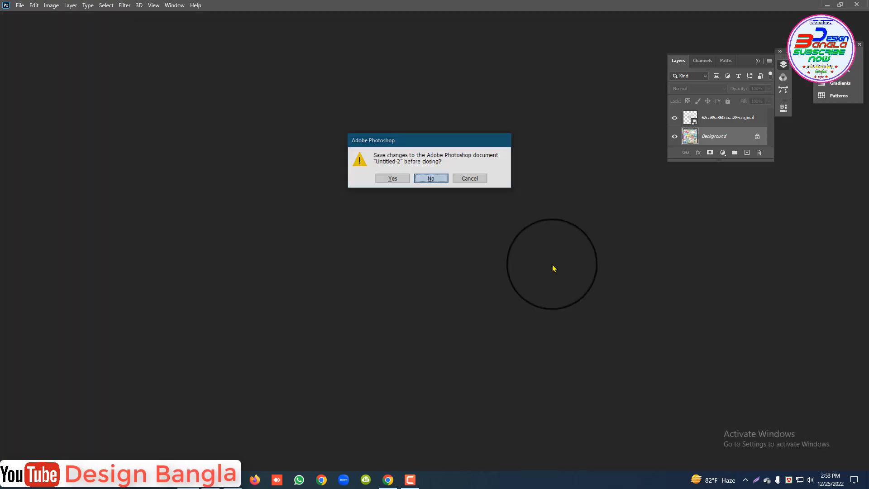
{"action": "key", "text": "Return"}
{"action": "left_click", "coordinate": [827, 6]}
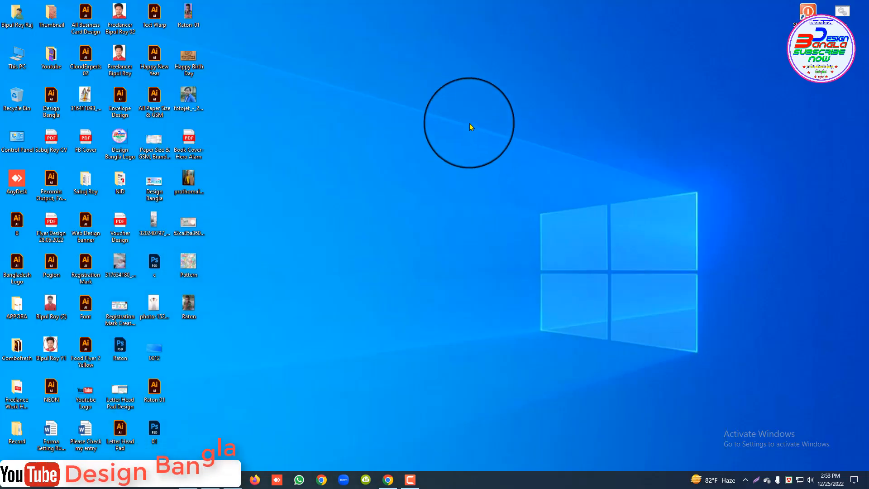
{"action": "right_click", "coordinate": [470, 125]}
{"action": "left_click", "coordinate": [364, 154]}
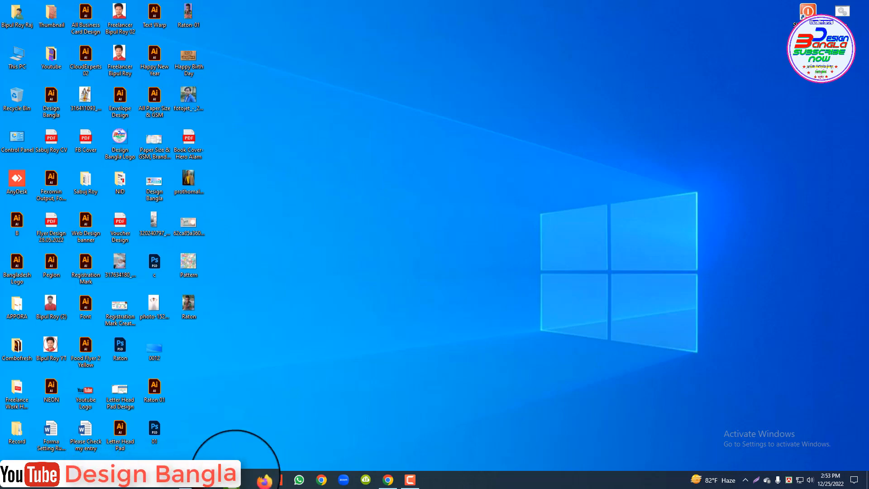
Step: Return to Photoshop and create a 10 x 10 inch document at 72 pixels/inch in RGB Color with a white background
{"action": "left_click", "coordinate": [188, 480]}
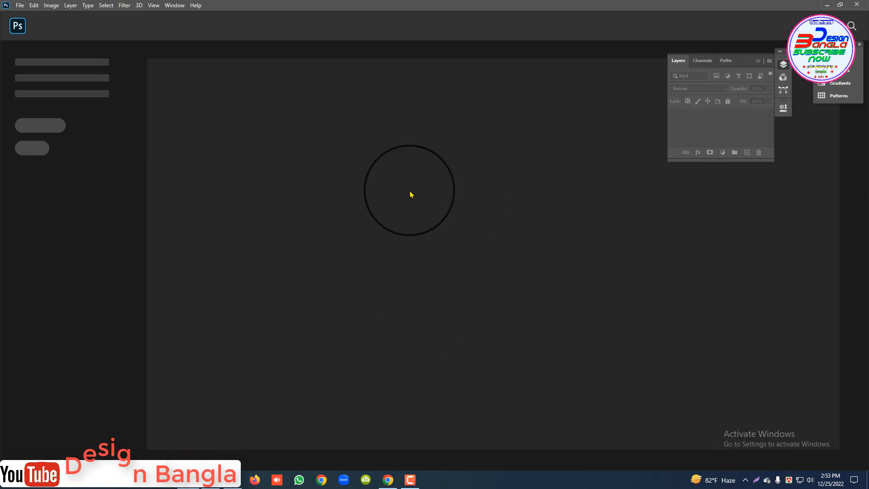
{"action": "key", "text": "ctrl+n"}
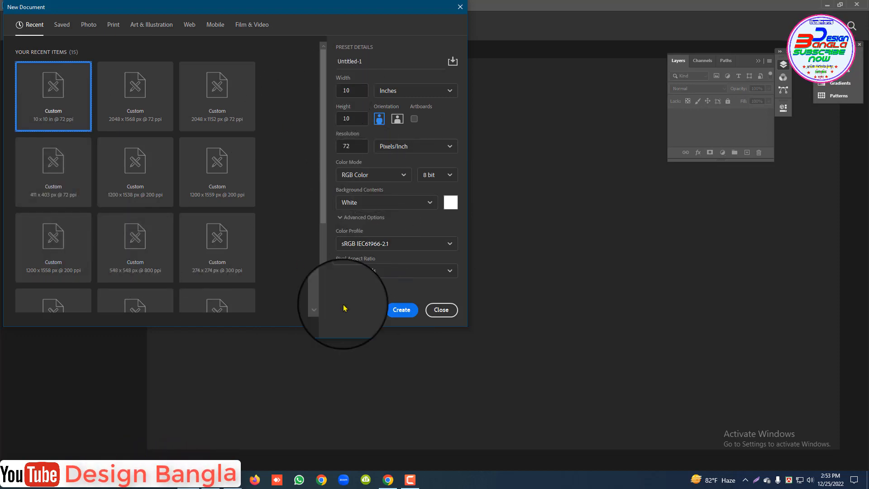
{"action": "left_click", "coordinate": [402, 310]}
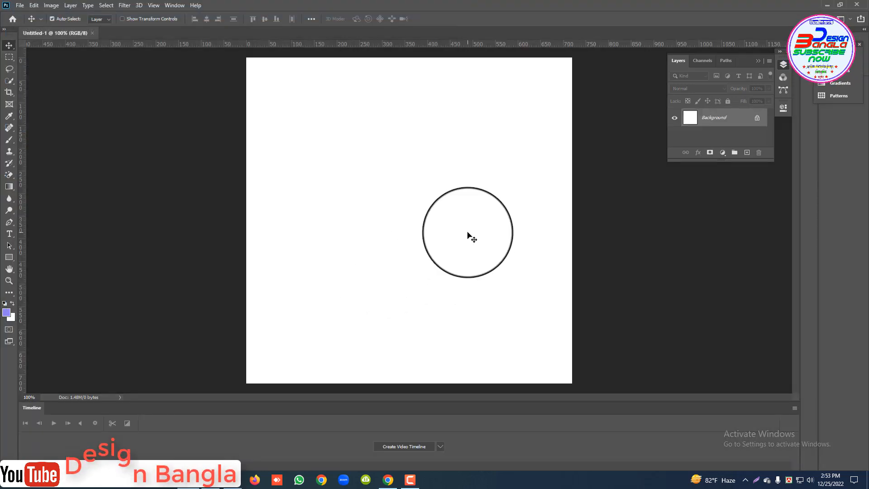
Step: Place the two-taka banknote image from the desktop into the new document, scaled to about 10% and slightly above the canvas centre
{"action": "left_click", "coordinate": [830, 6]}
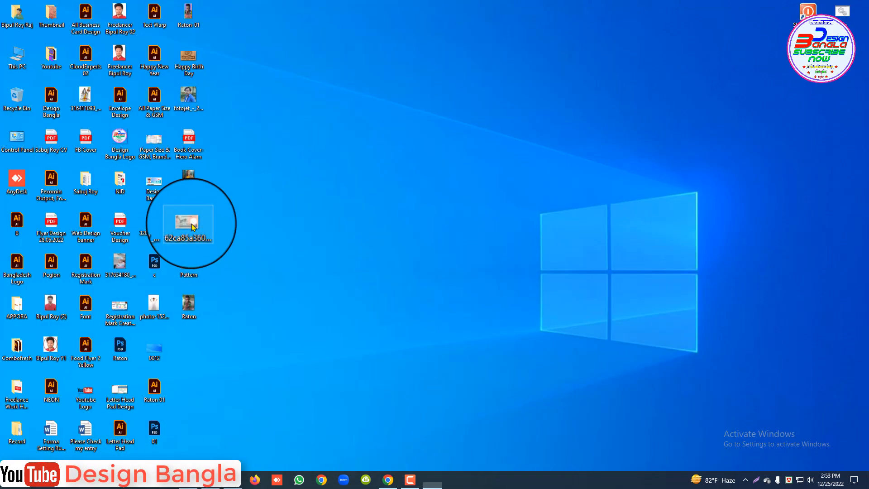
{"action": "double_click", "coordinate": [192, 226]}
{"action": "left_click", "coordinate": [860, 5]}
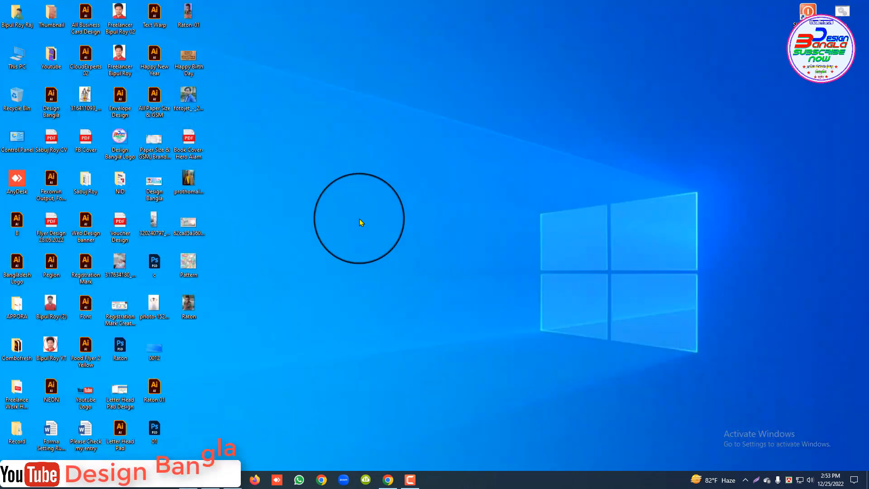
{"action": "left_click_drag", "start_coordinate": [189, 226], "coordinate": [453, 226]}
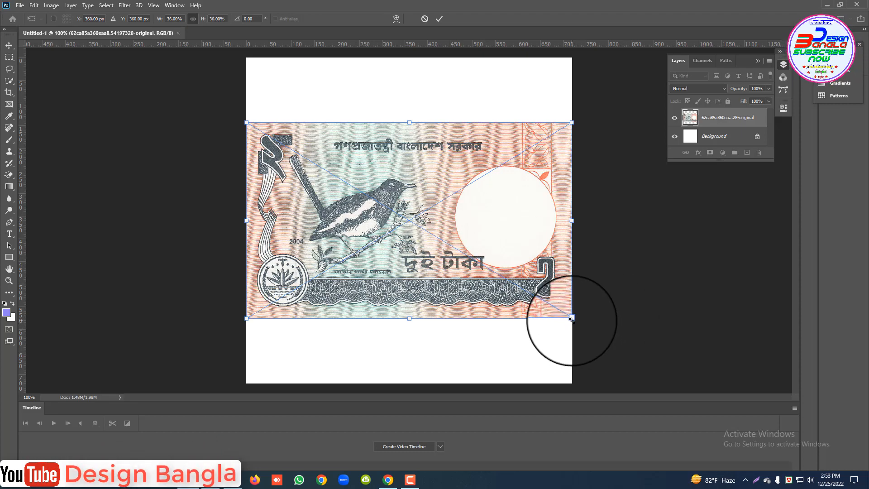
{"action": "left_click_drag", "start_coordinate": [572, 318], "coordinate": [340, 178]}
{"action": "left_click_drag", "start_coordinate": [299, 153], "coordinate": [410, 196]}
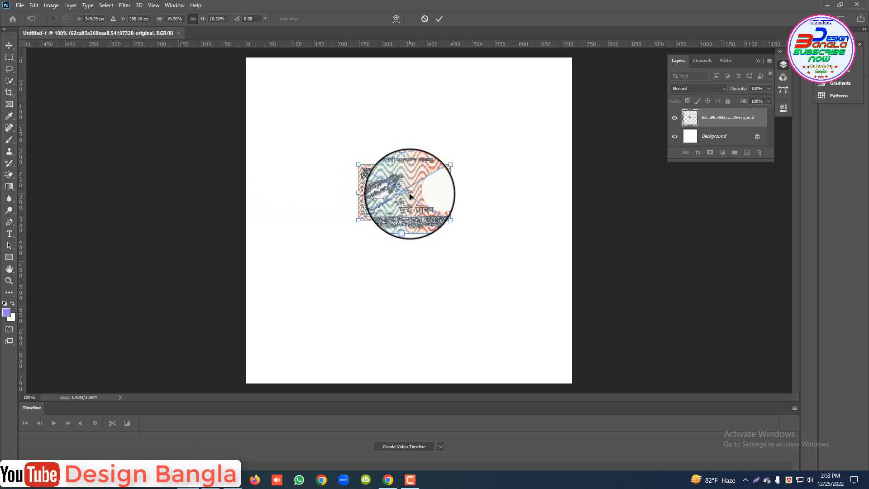
{"action": "key", "text": "Return"}
Step: Move the small banknote so it sits horizontally centred on the canvas, slightly above the middle
{"action": "left_click", "coordinate": [420, 199], "text": "ctrl"}
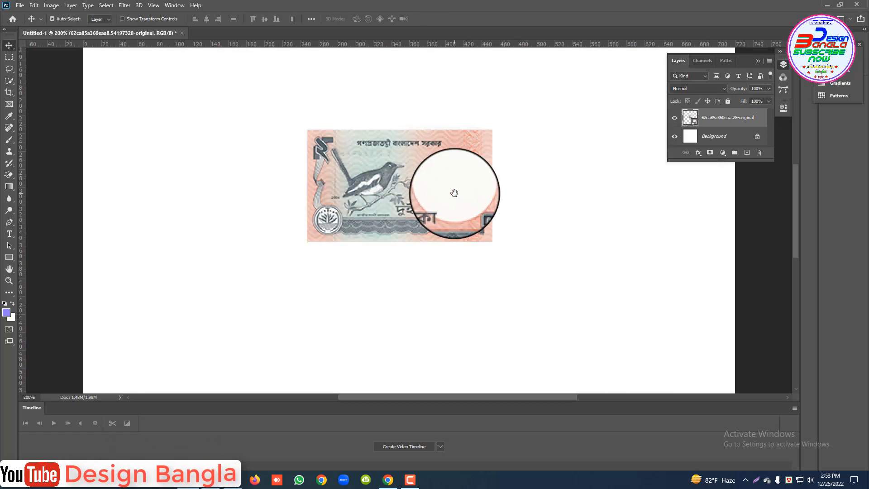
{"action": "left_click_drag", "start_coordinate": [454, 193], "coordinate": [452, 213]}
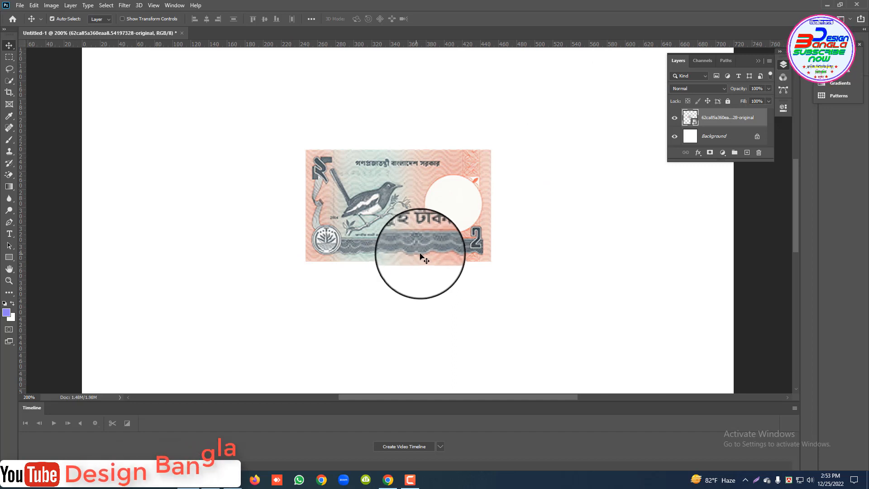
{"action": "left_click", "coordinate": [467, 226], "text": "ctrl+alt"}
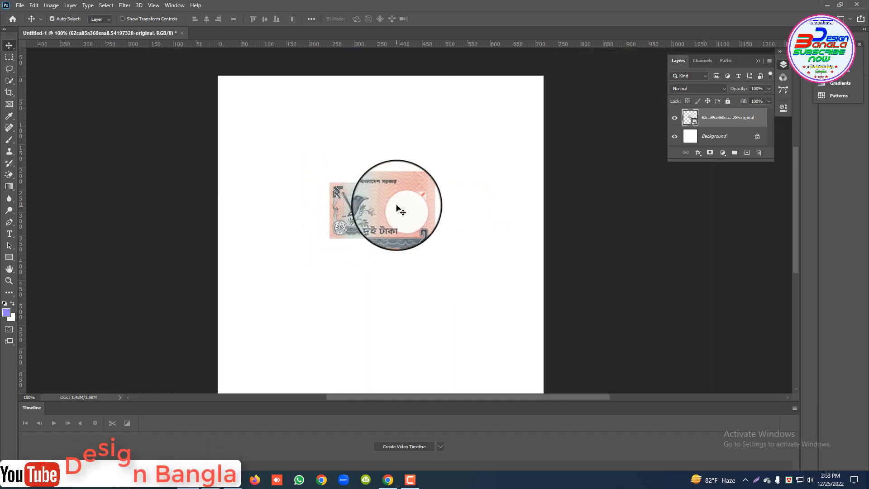
{"action": "mouse_move", "coordinate": [398, 208]}
{"action": "left_mouse_down"}
{"action": "mouse_move", "coordinate": [404, 239]}
{"action": "mouse_move", "coordinate": [402, 223]}
{"action": "left_mouse_up"}
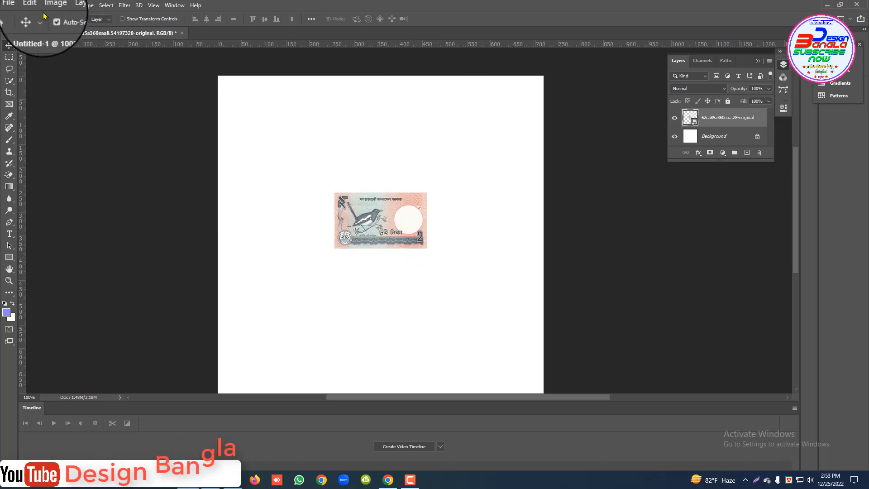
Step: Make a rectangular marquee selection closely around the whole banknote, just outside its edges
{"action": "left_click", "coordinate": [9, 58]}
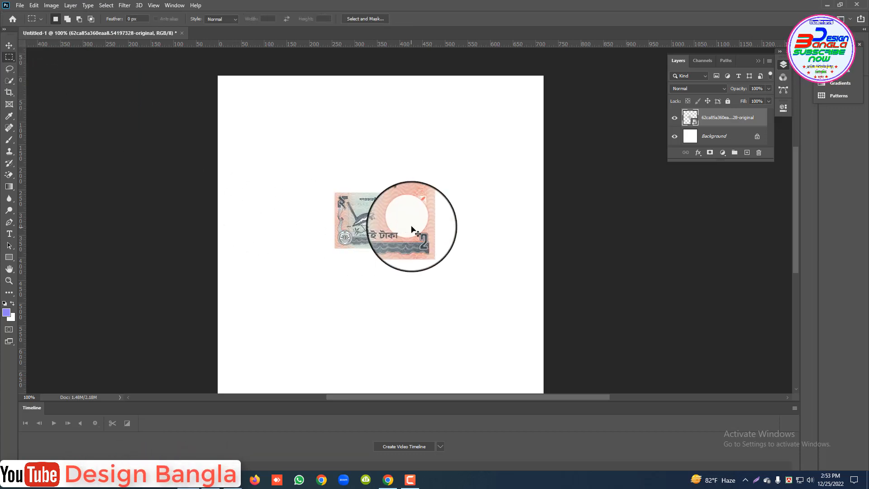
{"action": "scroll", "coordinate": [411, 229], "scroll_direction": "up", "scroll_amount": 2}
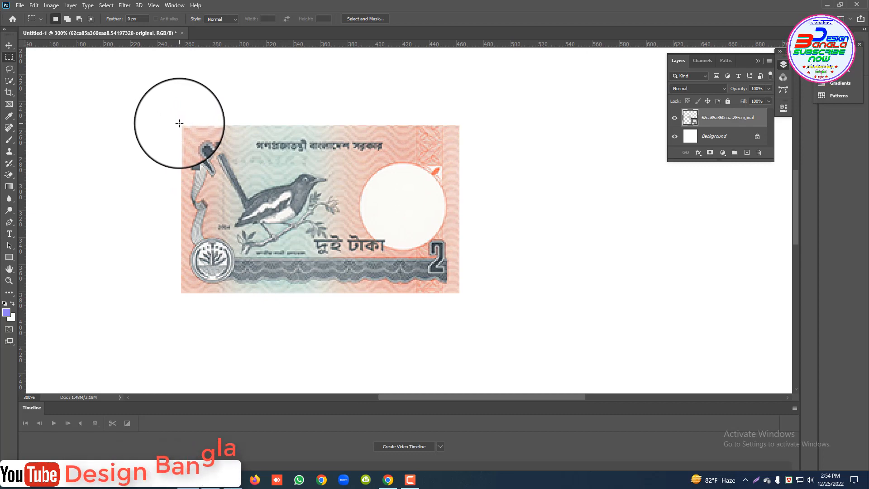
{"action": "left_click_drag", "start_coordinate": [179, 122], "coordinate": [463, 294]}
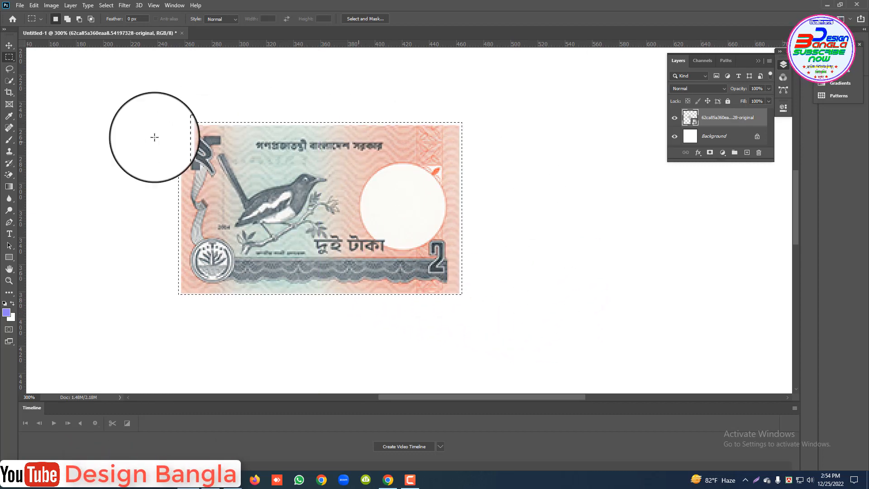
Step: Define the selected banknote as a pattern named "Random Pattern 2 Taka Note"
{"action": "left_click", "coordinate": [34, 5]}
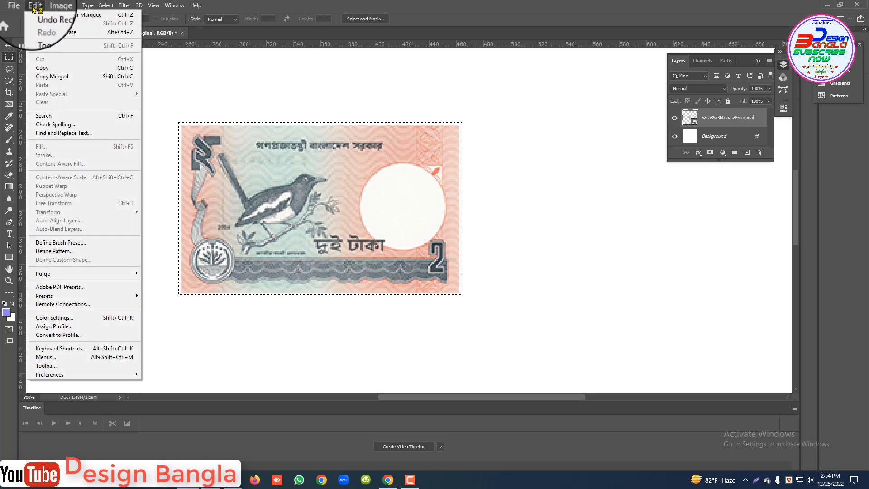
{"action": "left_click", "coordinate": [64, 252]}
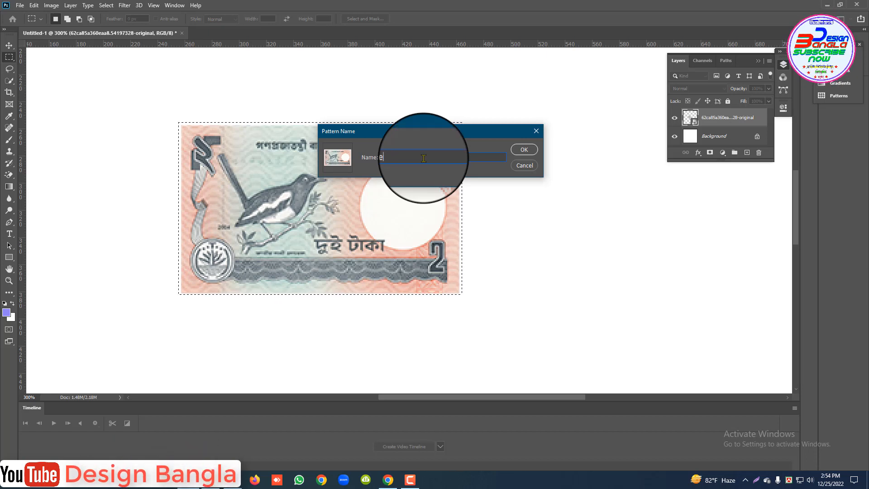
{"action": "type", "text": "P"}
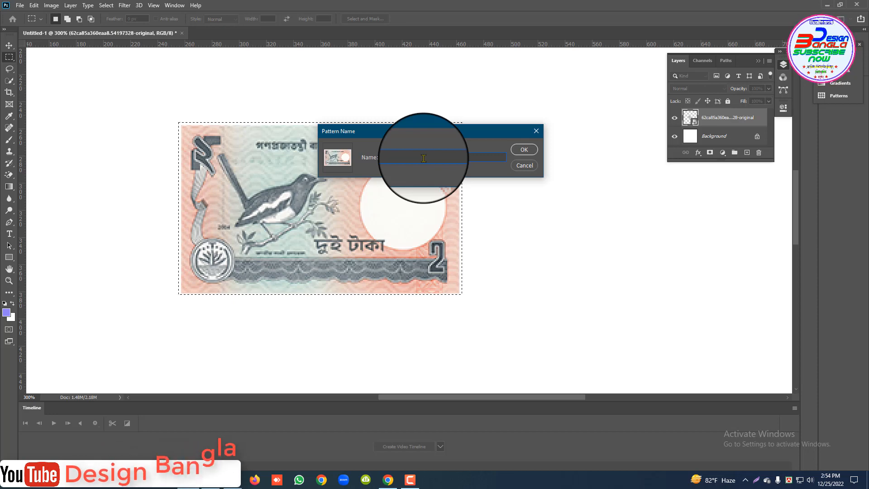
{"action": "type", "text": "Ra"}
{"action": "type", "text": " Pattern"}
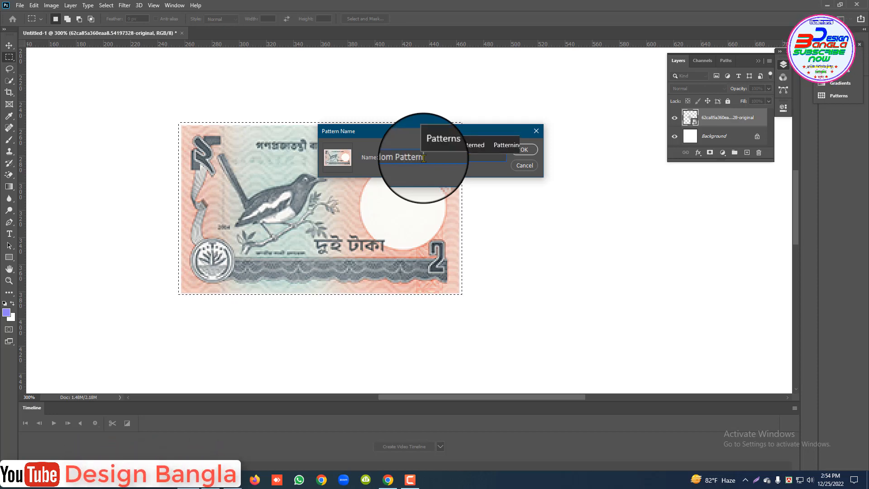
{"action": "type", "text": " 2 R"}
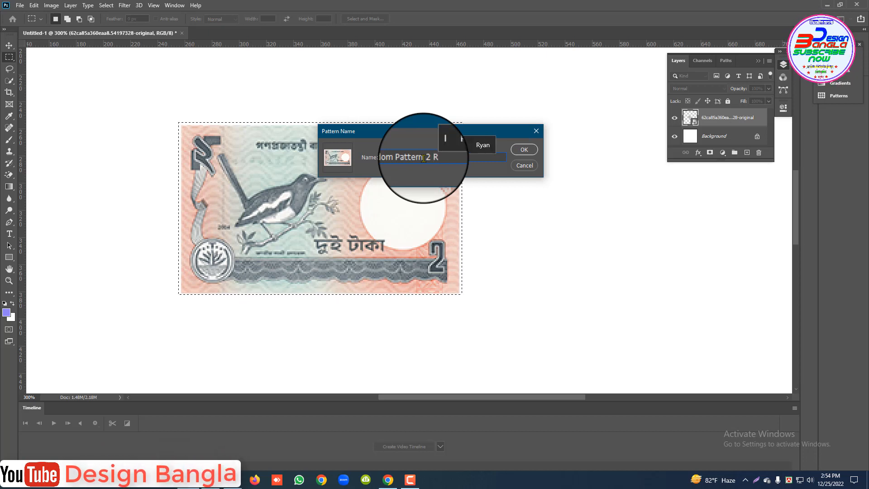
{"action": "key", "text": "BackSpace"}
{"action": "type", "text": "Taj"}
{"action": "key", "text": "BackSpace"}
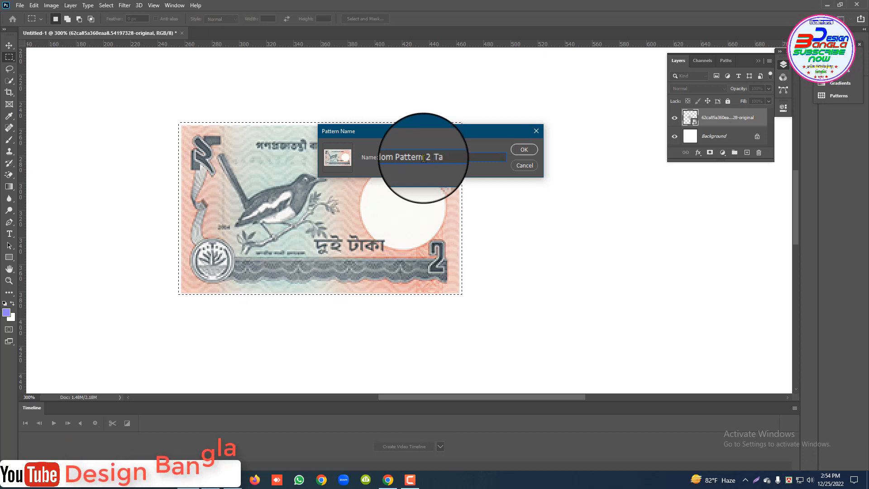
{"action": "type", "text": "ka No"}
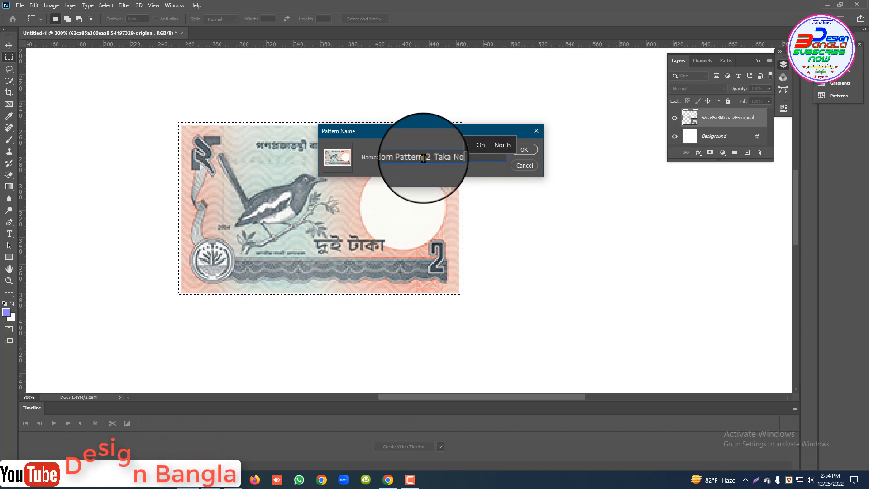
{"action": "type", "text": "te"}
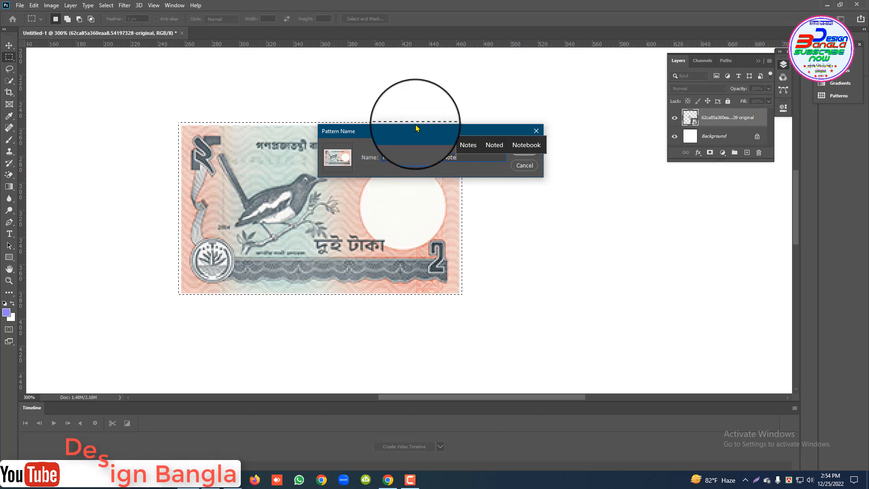
{"action": "left_click_drag", "start_coordinate": [420, 129], "coordinate": [350, 82]}
{"action": "type", "text": "e"}
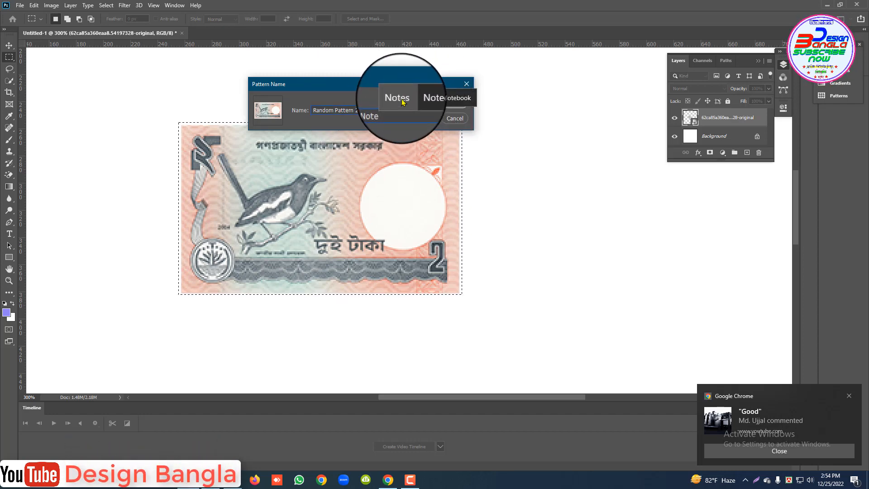
{"action": "left_click", "coordinate": [427, 98]}
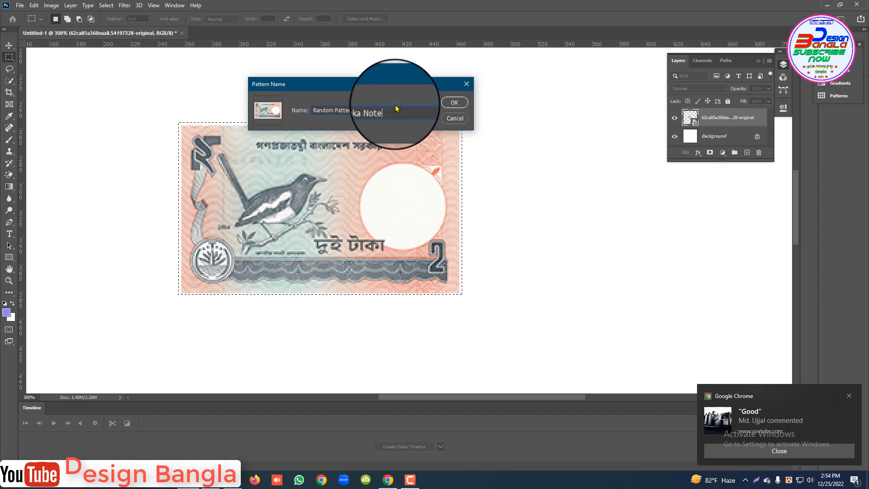
{"action": "left_click", "coordinate": [454, 103]}
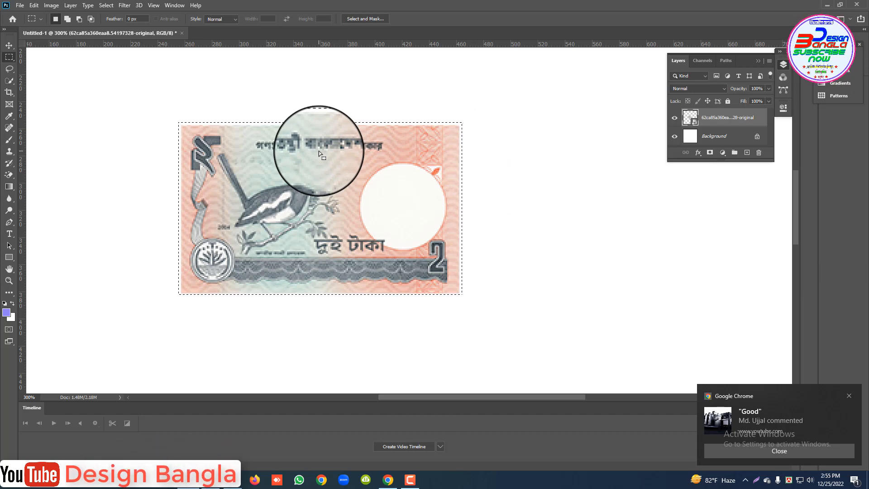
Step: Create another white 10 x 10 inch document at 72 pixels/inch and copy the banknote into it, horizontally centred in the upper half
{"action": "key", "text": "ctrl+n"}
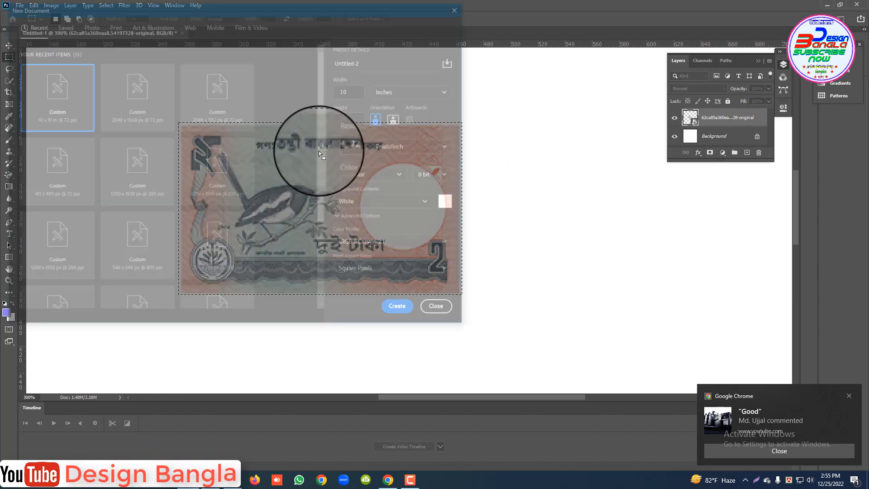
{"action": "left_click", "coordinate": [401, 310]}
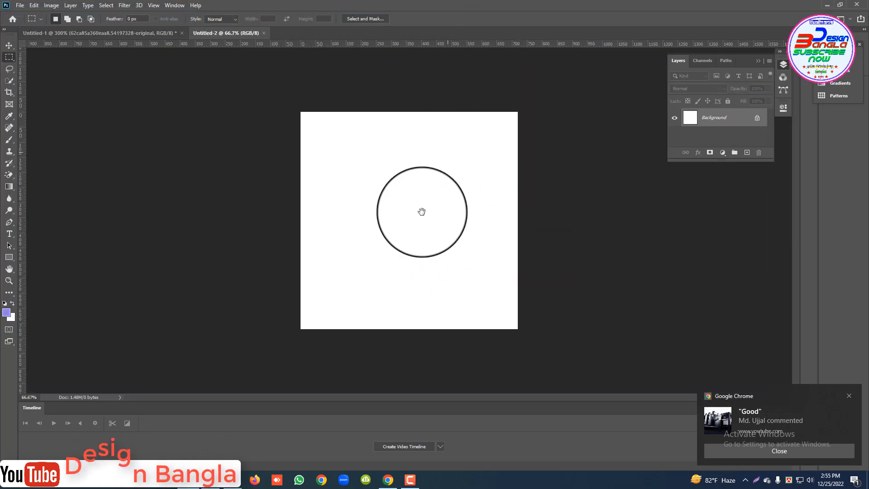
{"action": "left_click", "coordinate": [158, 33]}
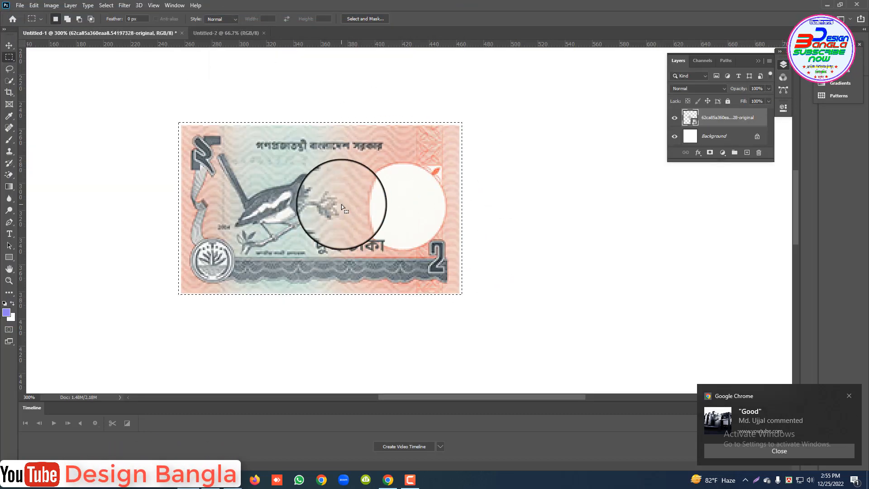
{"action": "left_click", "coordinate": [9, 45]}
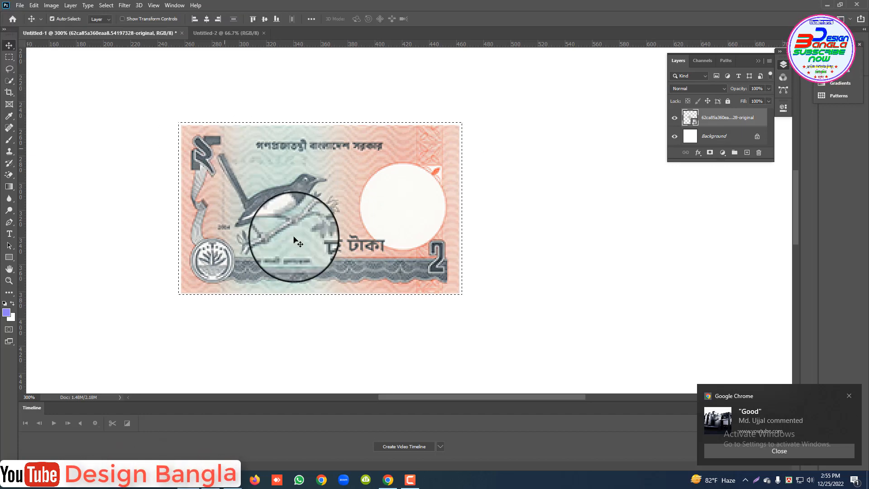
{"action": "left_click_drag", "start_coordinate": [320, 229], "coordinate": [261, 93]}
{"action": "left_click_drag", "start_coordinate": [242, 32], "coordinate": [405, 256]}
{"action": "left_click_drag", "start_coordinate": [409, 221], "coordinate": [425, 177]}
{"action": "key", "text": "ctrl+plus"}
{"action": "key", "text": "ctrl+minus"}
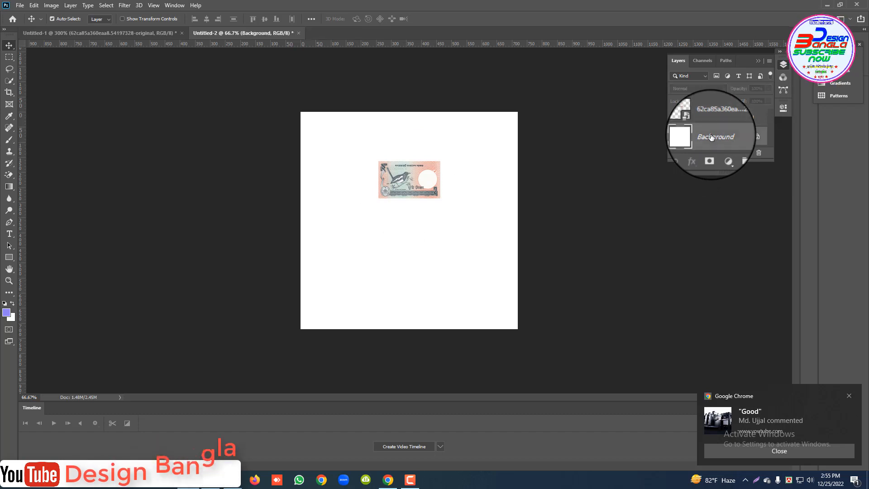
Step: Set up a Fill on the Background layer with Pattern contents, using the newly defined banknote as the custom pattern
{"action": "left_click", "coordinate": [723, 138]}
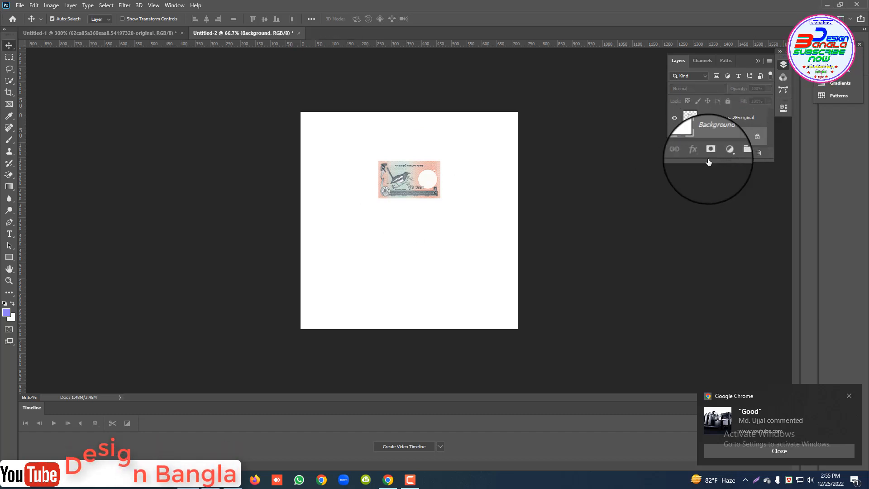
{"action": "left_click", "coordinate": [34, 6]}
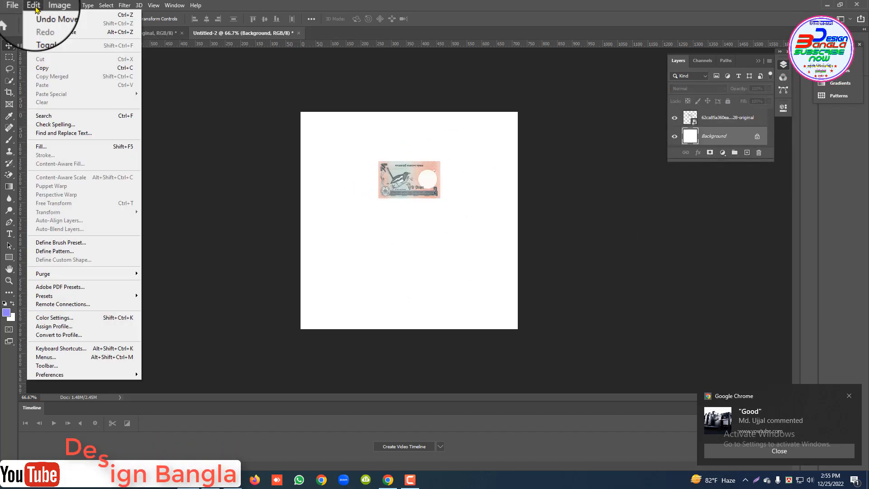
{"action": "left_click", "coordinate": [43, 148]}
{"action": "left_click_drag", "start_coordinate": [505, 127], "coordinate": [224, 115]}
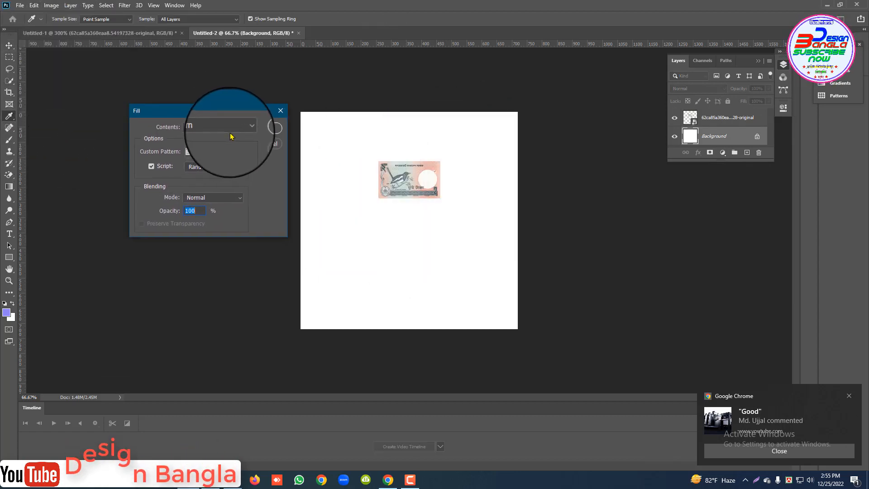
{"action": "left_click", "coordinate": [235, 132]}
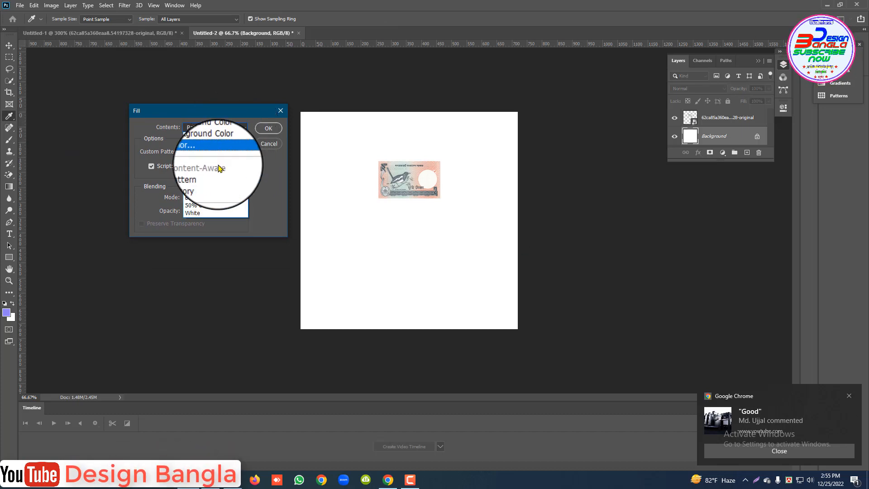
{"action": "left_click", "coordinate": [219, 136]}
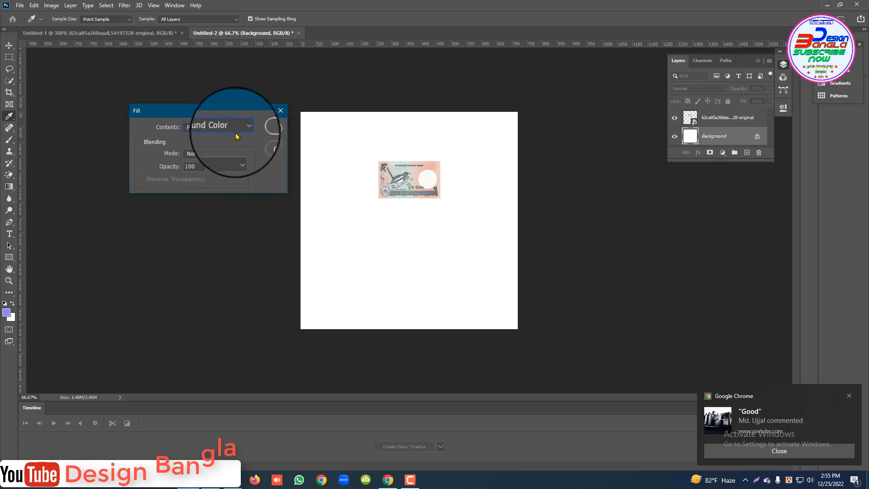
{"action": "left_click", "coordinate": [217, 128]}
{"action": "left_click", "coordinate": [205, 178]}
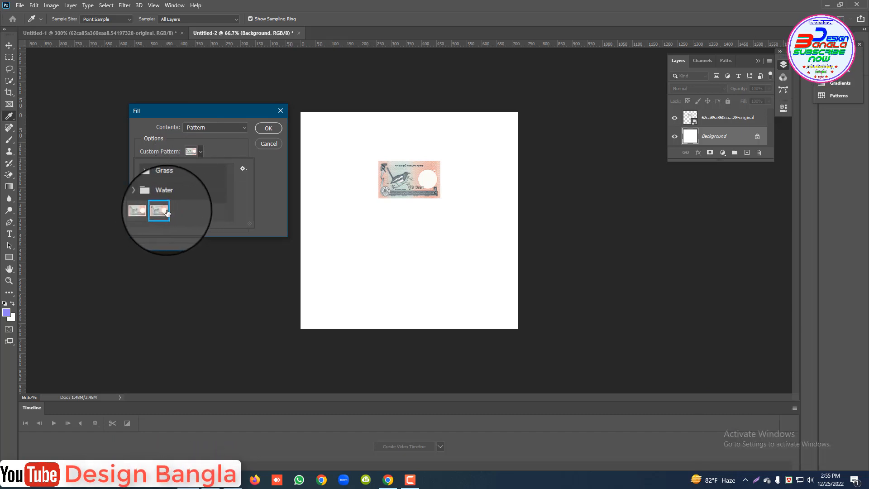
{"action": "left_click", "coordinate": [201, 154]}
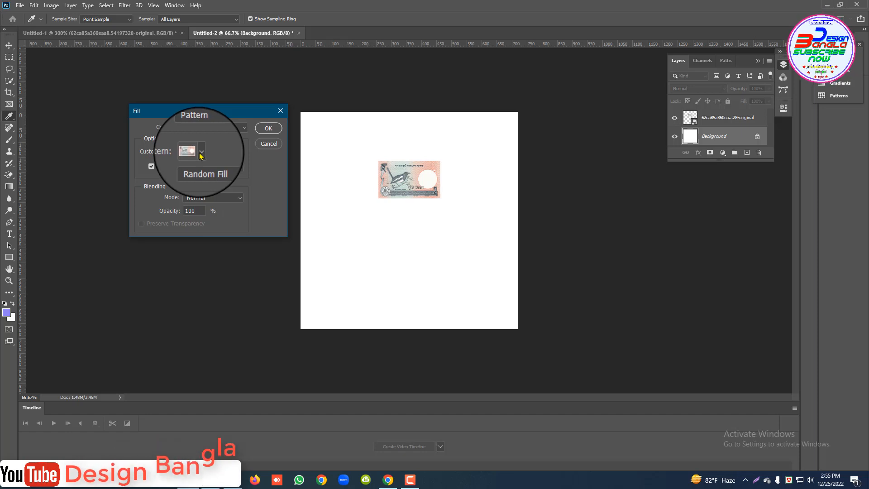
{"action": "left_click", "coordinate": [200, 152]}
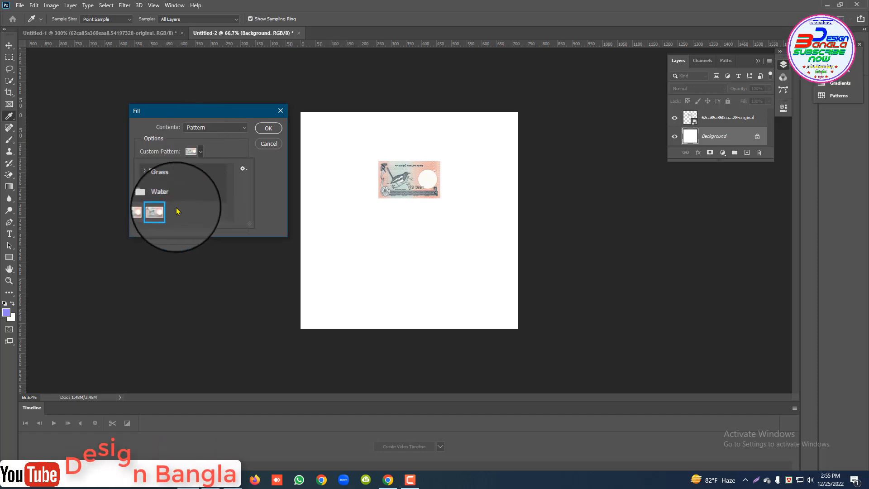